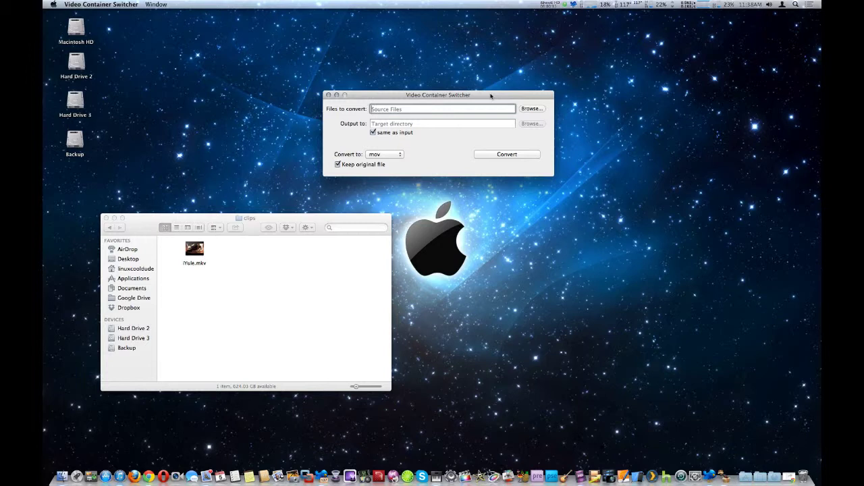
Move the converter window up and left, then bring the clips folder window forward.
{"action": "left_click", "coordinate": [491, 96]}
{"action": "left_click_drag", "start_coordinate": [491, 96], "coordinate": [483, 91]}
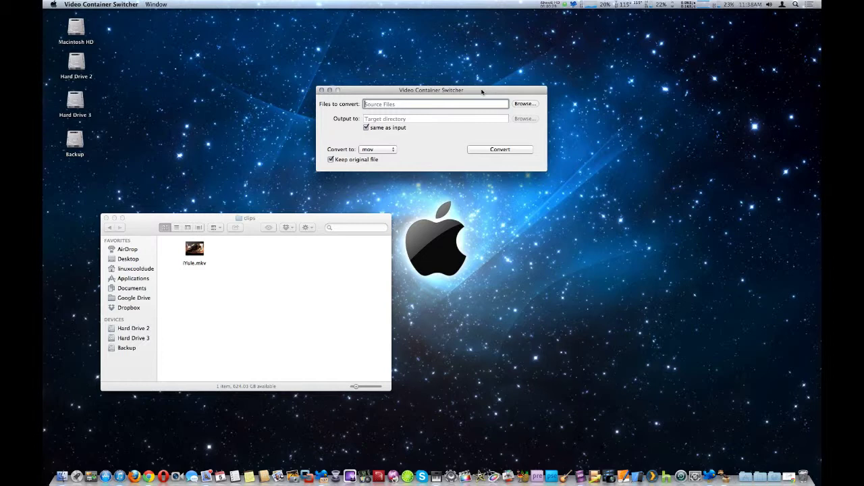
{"action": "left_click_drag", "start_coordinate": [482, 92], "coordinate": [480, 82]}
{"action": "left_click", "coordinate": [481, 81]}
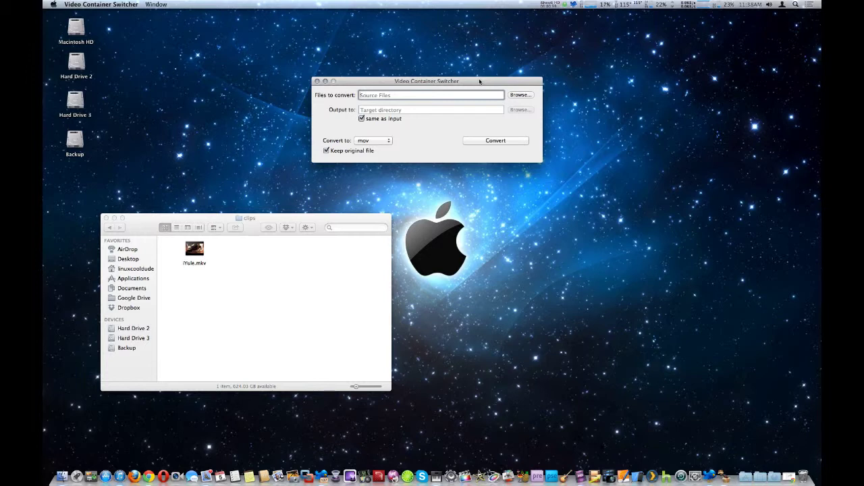
{"action": "left_click", "coordinate": [478, 81]}
{"action": "left_click", "coordinate": [265, 278]}
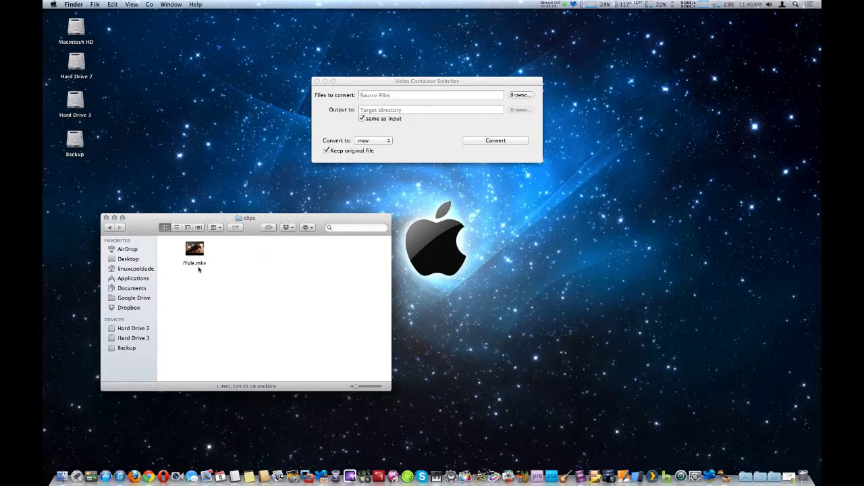
{"action": "left_click", "coordinate": [220, 251]}
Load iYule.mkv from the clips folder as the file to convert.
{"action": "left_click", "coordinate": [519, 94]}
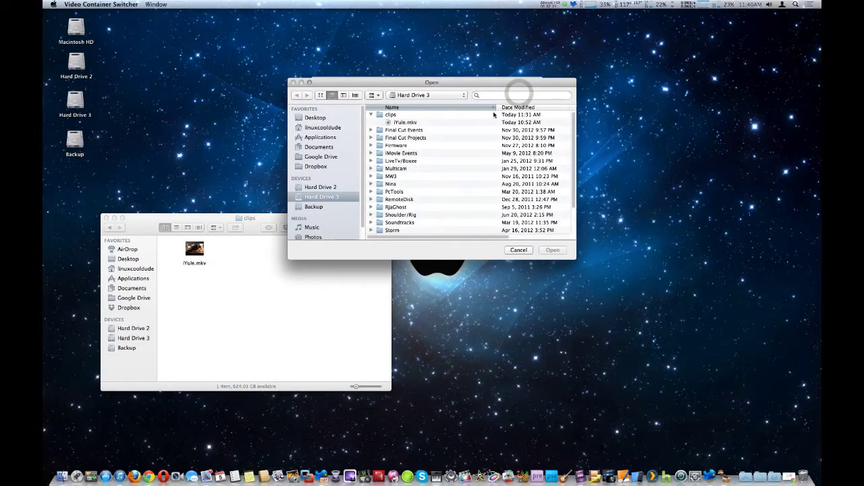
{"action": "left_click", "coordinate": [412, 122]}
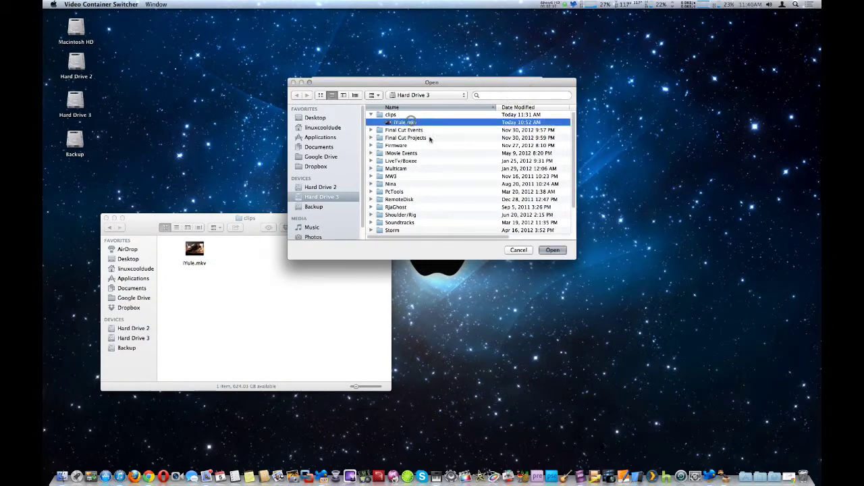
{"action": "left_click", "coordinate": [552, 250]}
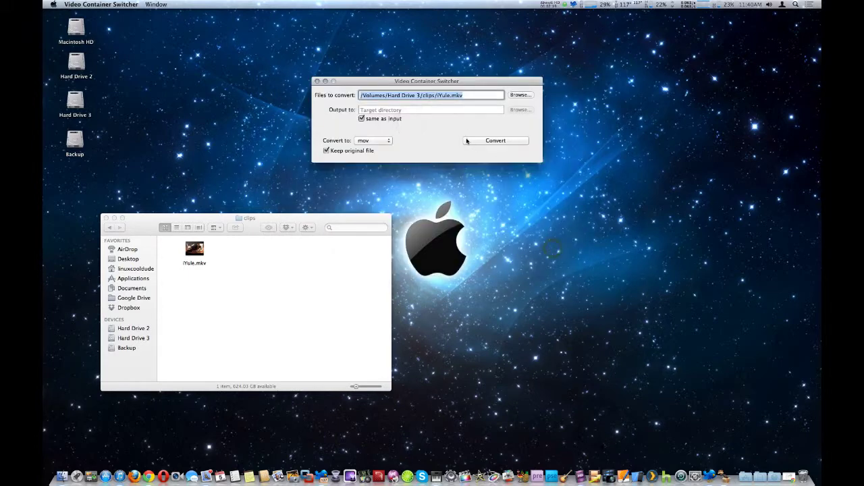
{"action": "left_click", "coordinate": [446, 129]}
Keep the output location set to 'same as input' after briefly trying another folder.
{"action": "left_click", "coordinate": [319, 219]}
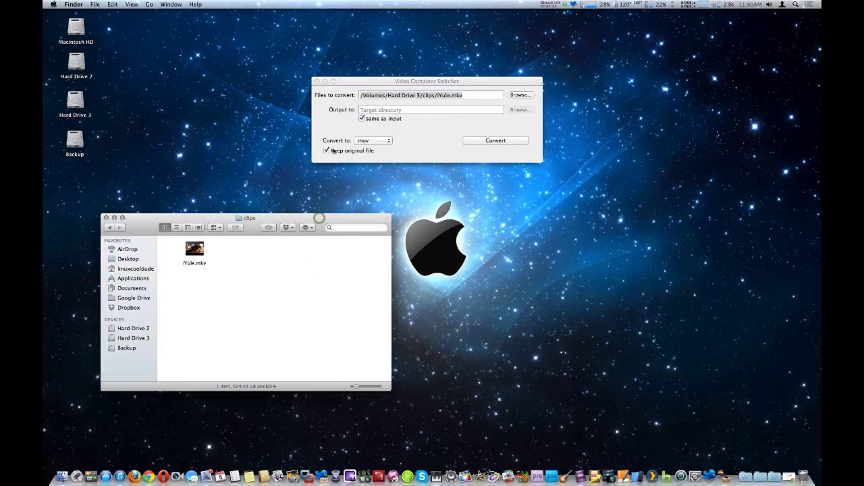
{"action": "left_click", "coordinate": [362, 119]}
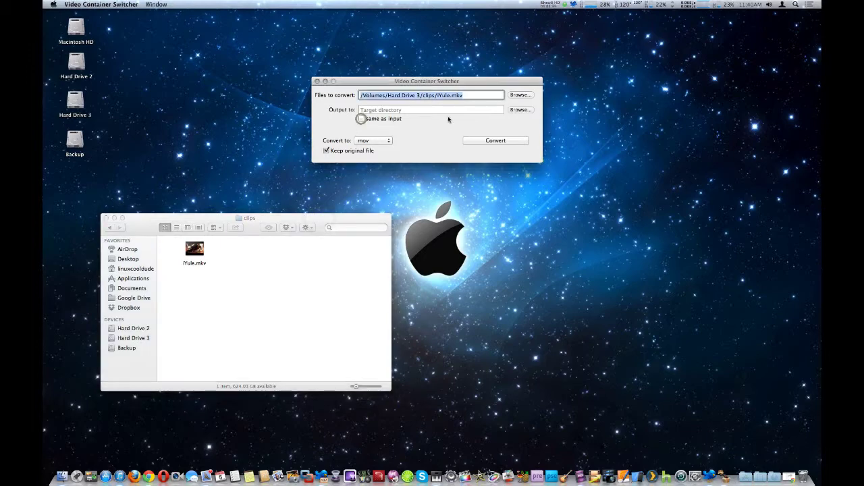
{"action": "left_click", "coordinate": [513, 109]}
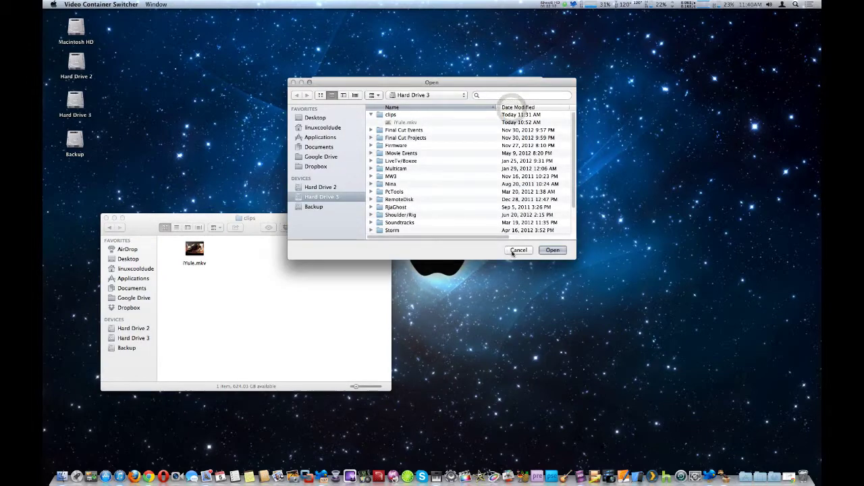
{"action": "left_click", "coordinate": [517, 250]}
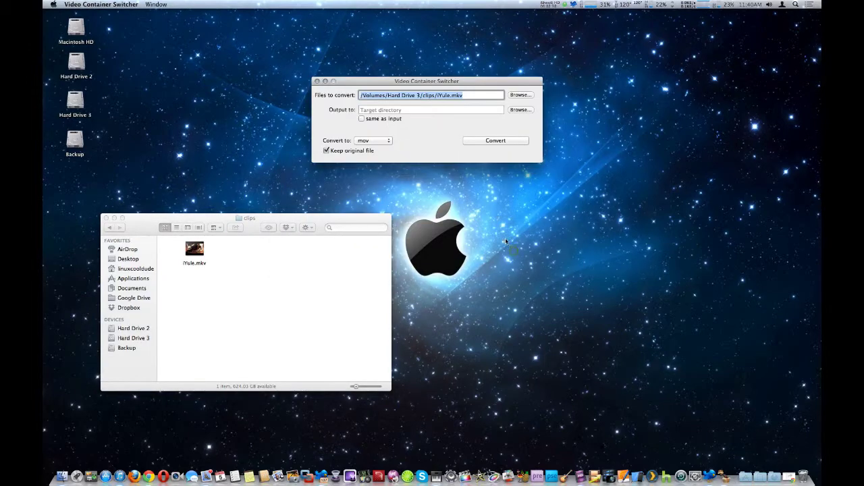
{"action": "left_click", "coordinate": [362, 118]}
Change the Convert to container from mov to mp4.
{"action": "left_click", "coordinate": [385, 140]}
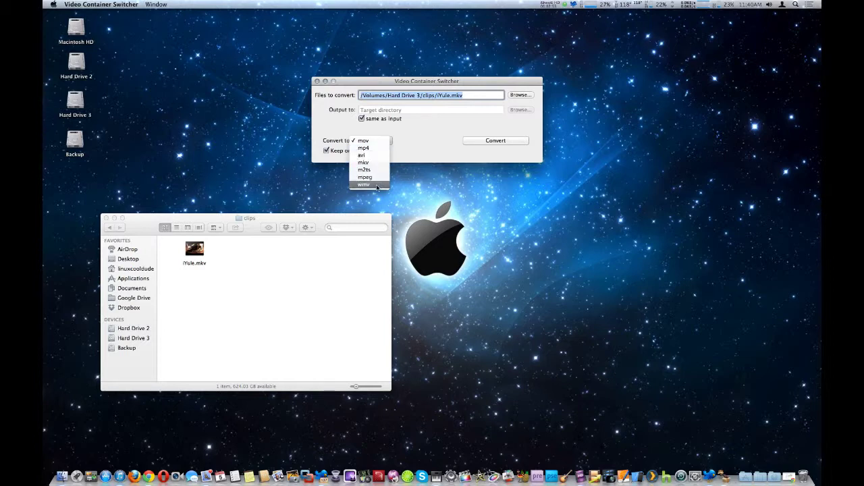
{"action": "left_click", "coordinate": [410, 140]}
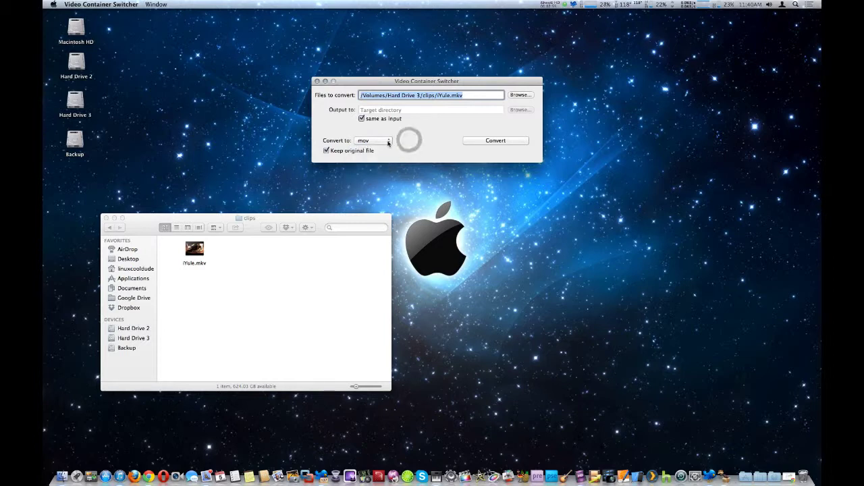
{"action": "left_click", "coordinate": [388, 142]}
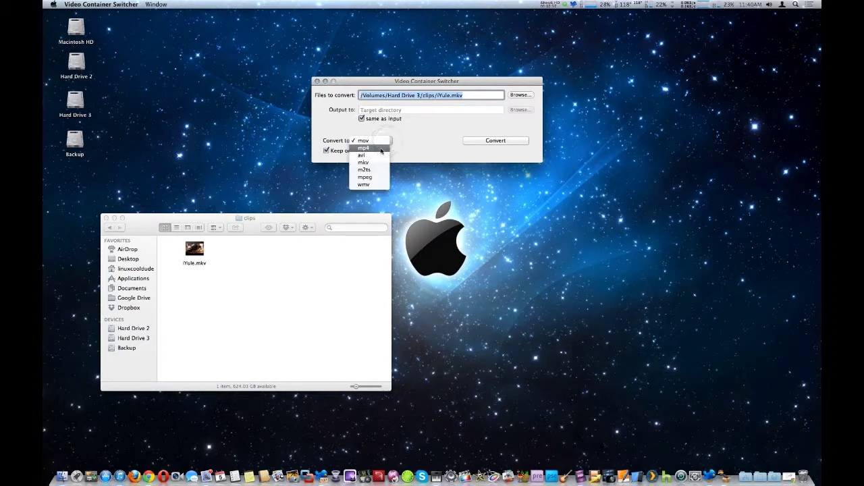
{"action": "left_click", "coordinate": [381, 148]}
{"action": "left_click", "coordinate": [407, 147]}
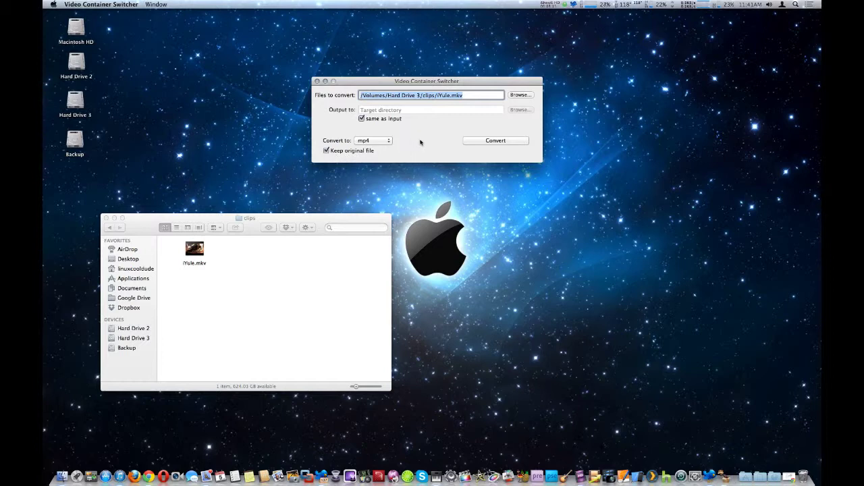
Show the ffmpeg output panel via Window > Hide/Show Output and move it clear of the folder.
{"action": "left_click", "coordinate": [159, 4]}
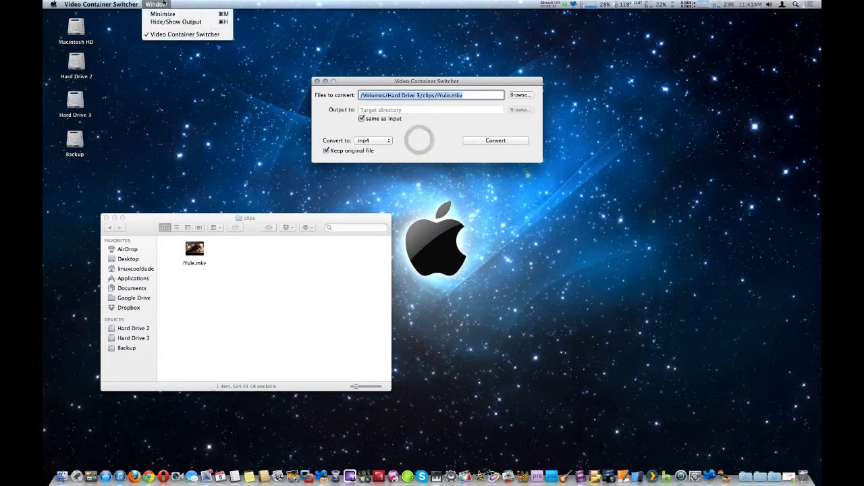
{"action": "left_click", "coordinate": [174, 22]}
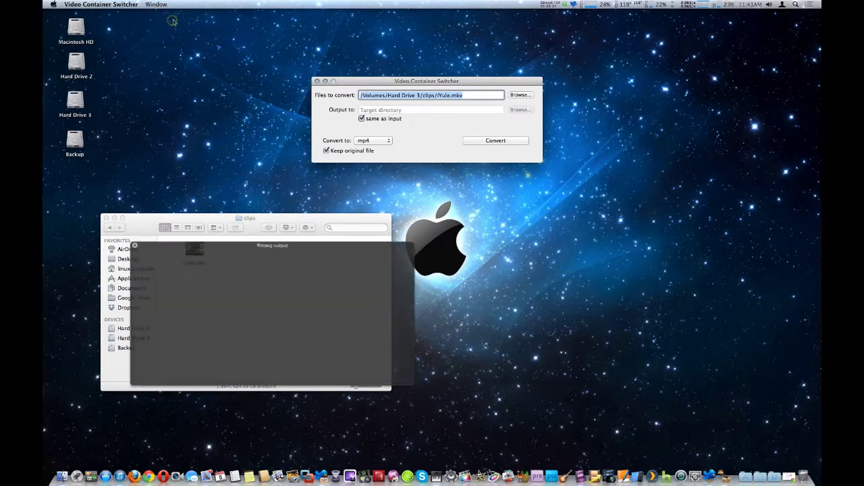
{"action": "left_click_drag", "start_coordinate": [302, 245], "coordinate": [494, 196]}
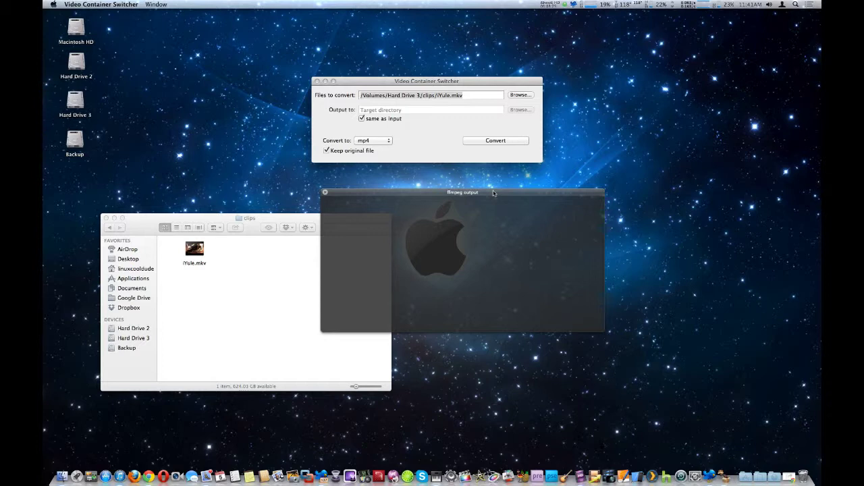
Convert iYule.mkv to iYule.mp4, then close the ffmpeg log once it reports Done.
{"action": "left_click", "coordinate": [496, 141]}
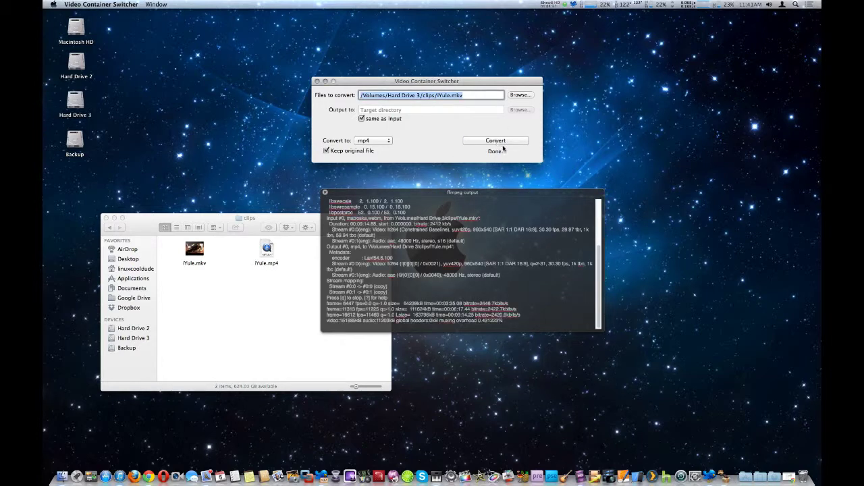
{"action": "left_click_drag", "start_coordinate": [524, 196], "coordinate": [543, 197]}
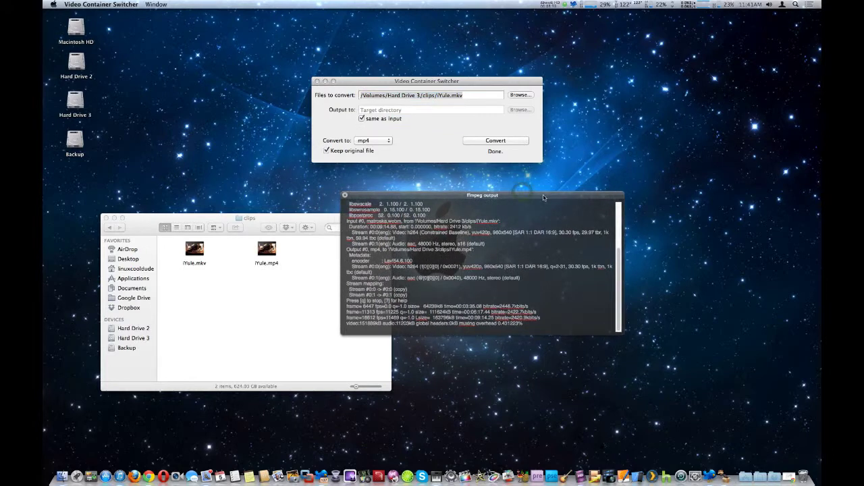
{"action": "left_click", "coordinate": [432, 142]}
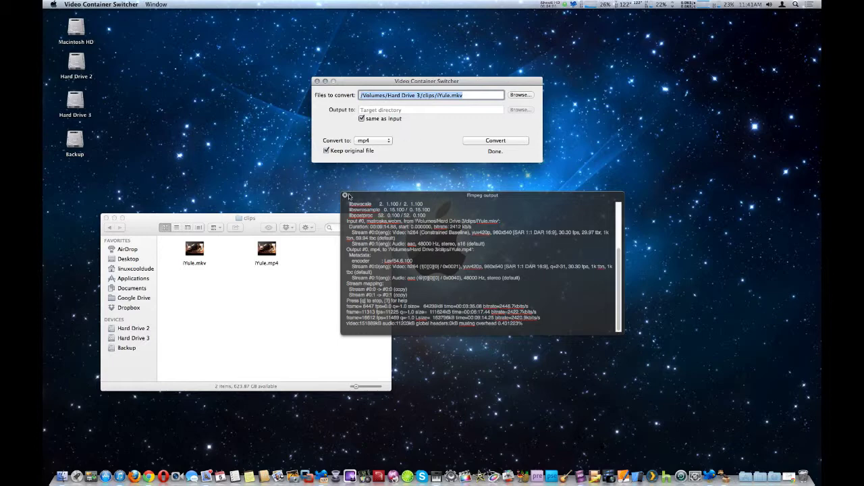
{"action": "left_click", "coordinate": [345, 196]}
Open the new iYule.mp4 from the clips folder with QuickTime Player.
{"action": "left_click", "coordinate": [268, 282]}
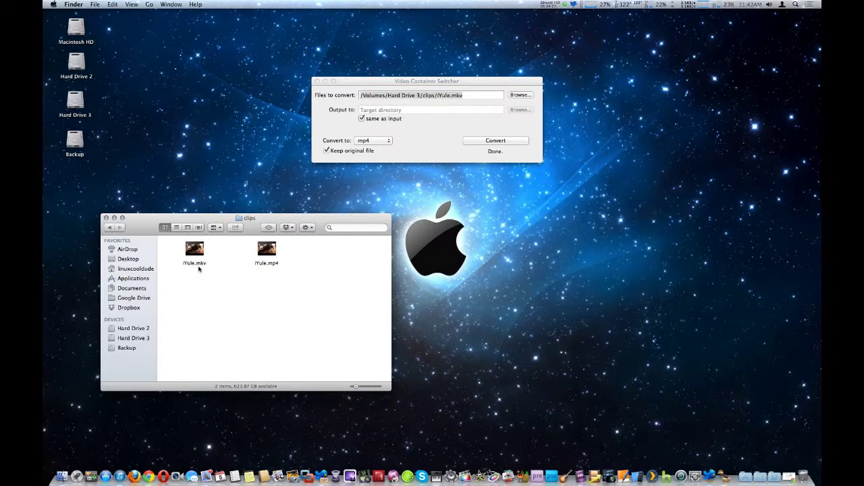
{"action": "left_click", "coordinate": [270, 267]}
{"action": "right_click", "coordinate": [268, 248]}
{"action": "mouse_move", "coordinate": [302, 262]}
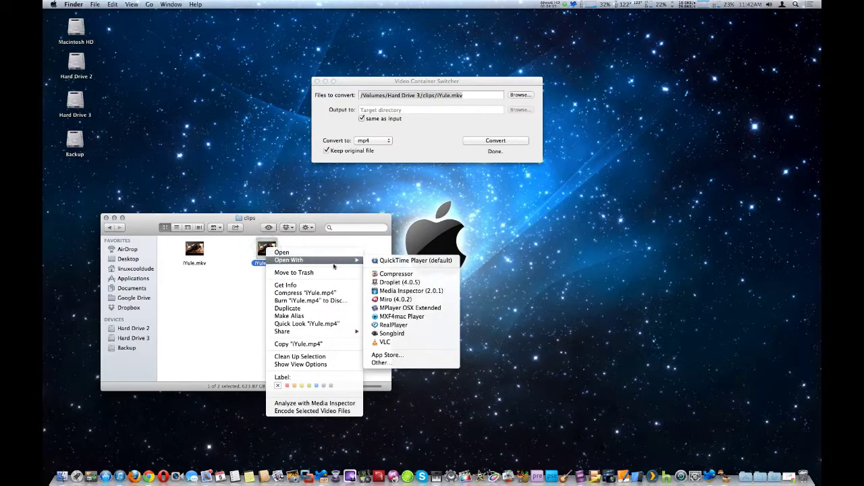
{"action": "left_click", "coordinate": [394, 263]}
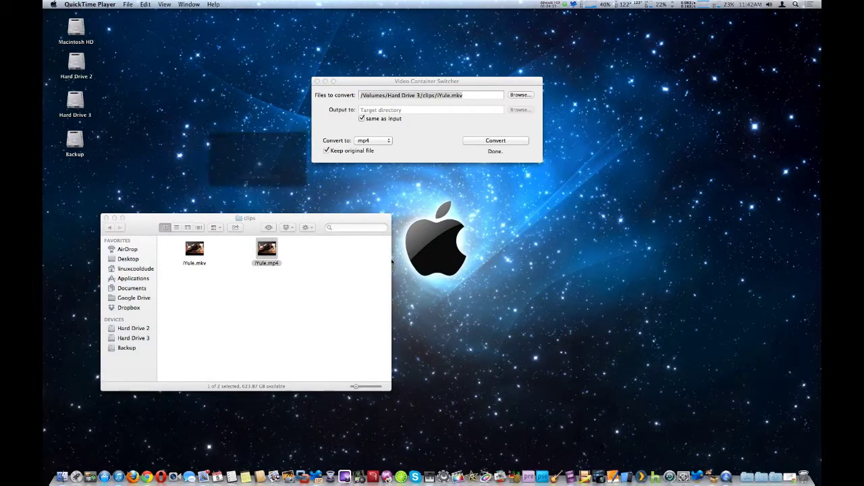
Play the fireplace video briefly, pause it, and quit QuickTime Player.
{"action": "left_click", "coordinate": [262, 233]}
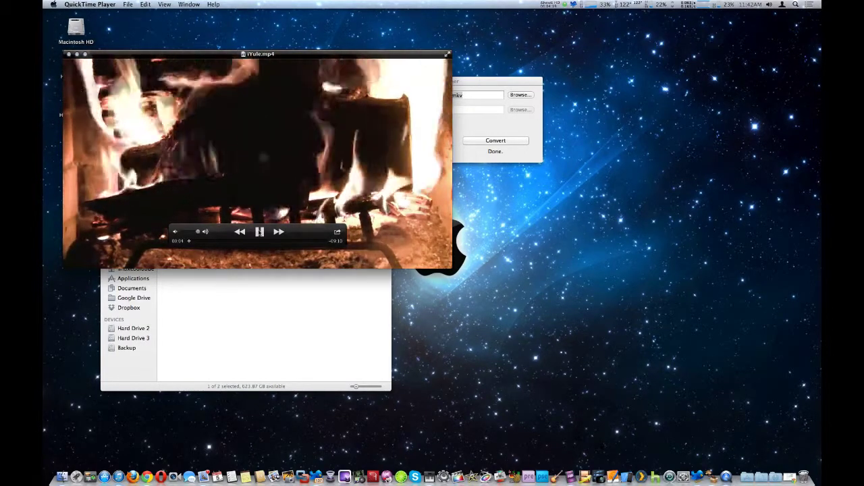
{"action": "left_click", "coordinate": [259, 232]}
{"action": "left_click", "coordinate": [81, 4]}
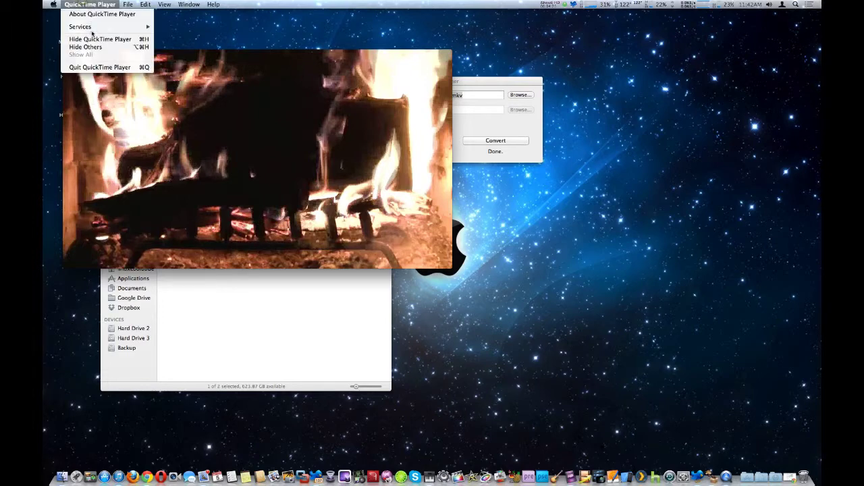
{"action": "left_click", "coordinate": [102, 67]}
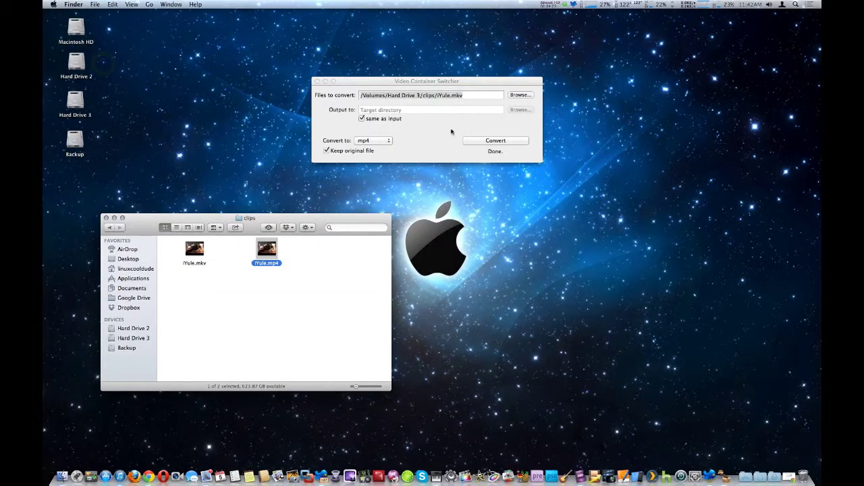
Restore the minimized Chrome window showing the Video container switcher GPL SourceForge page.
{"action": "left_click_drag", "start_coordinate": [450, 81], "coordinate": [435, 89]}
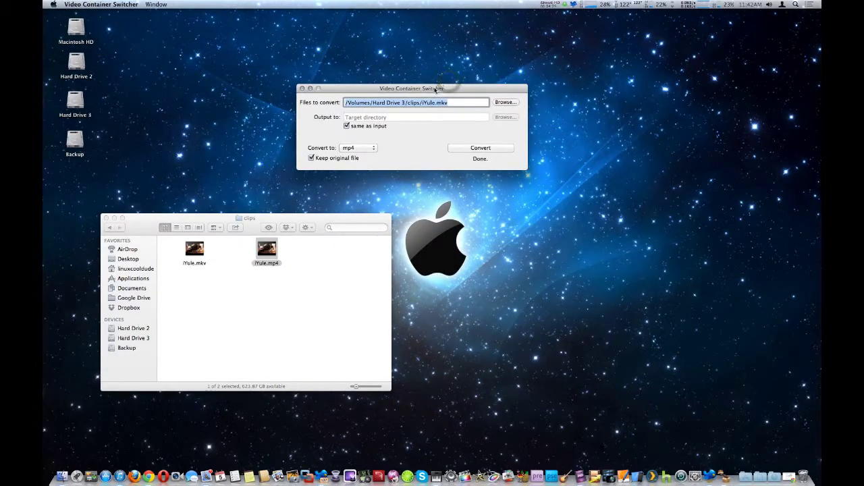
{"action": "left_click", "coordinate": [789, 464]}
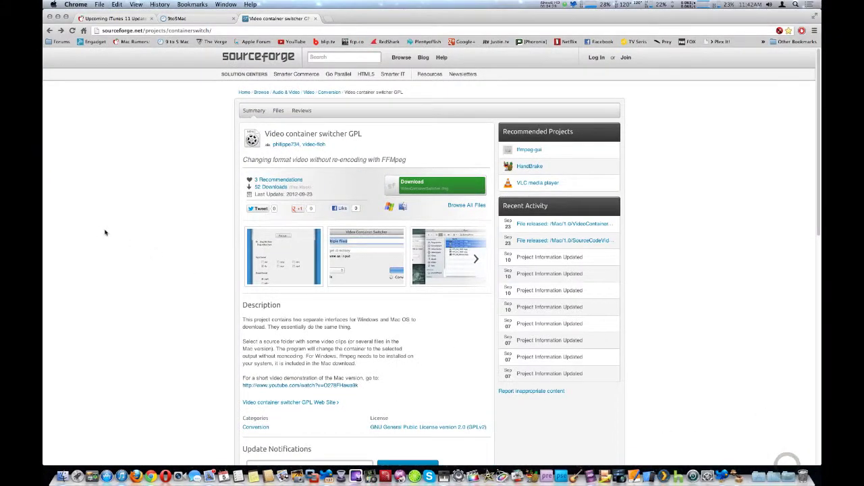